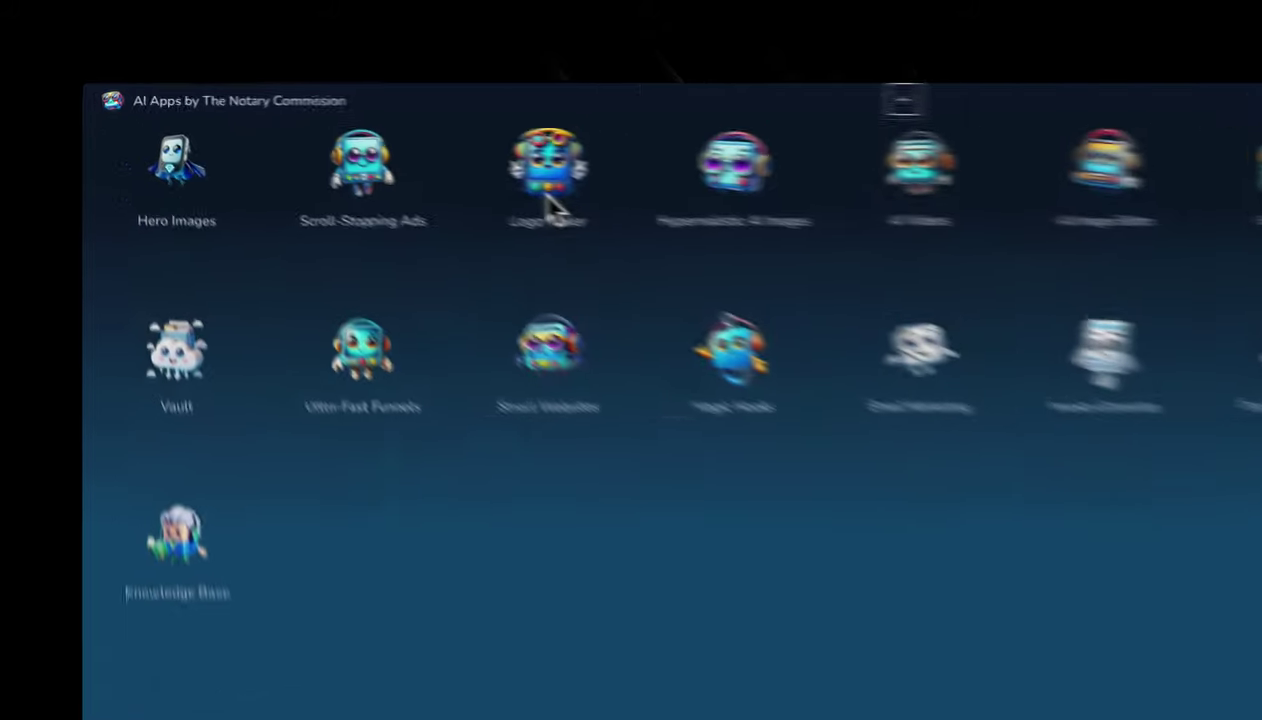
Open Logo Maker, select the old business name, and delete the red Dope Notaries logo.
click(553, 205)
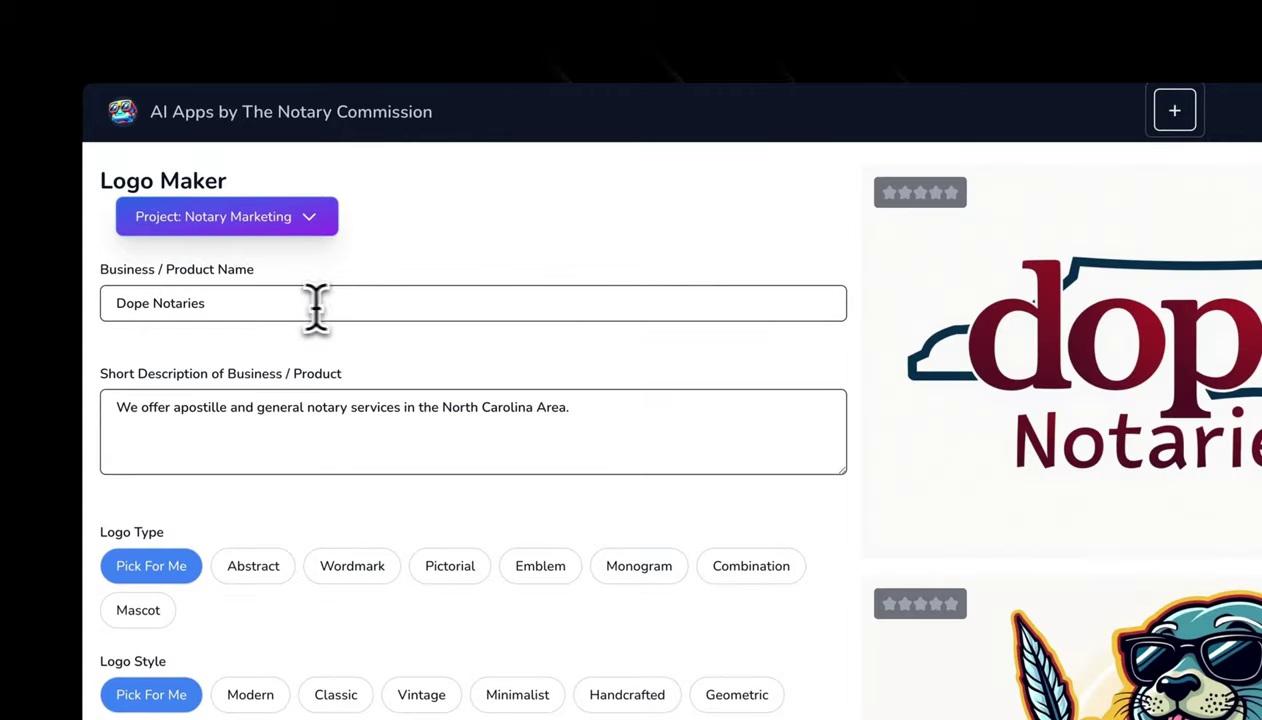
triple_click(330, 310)
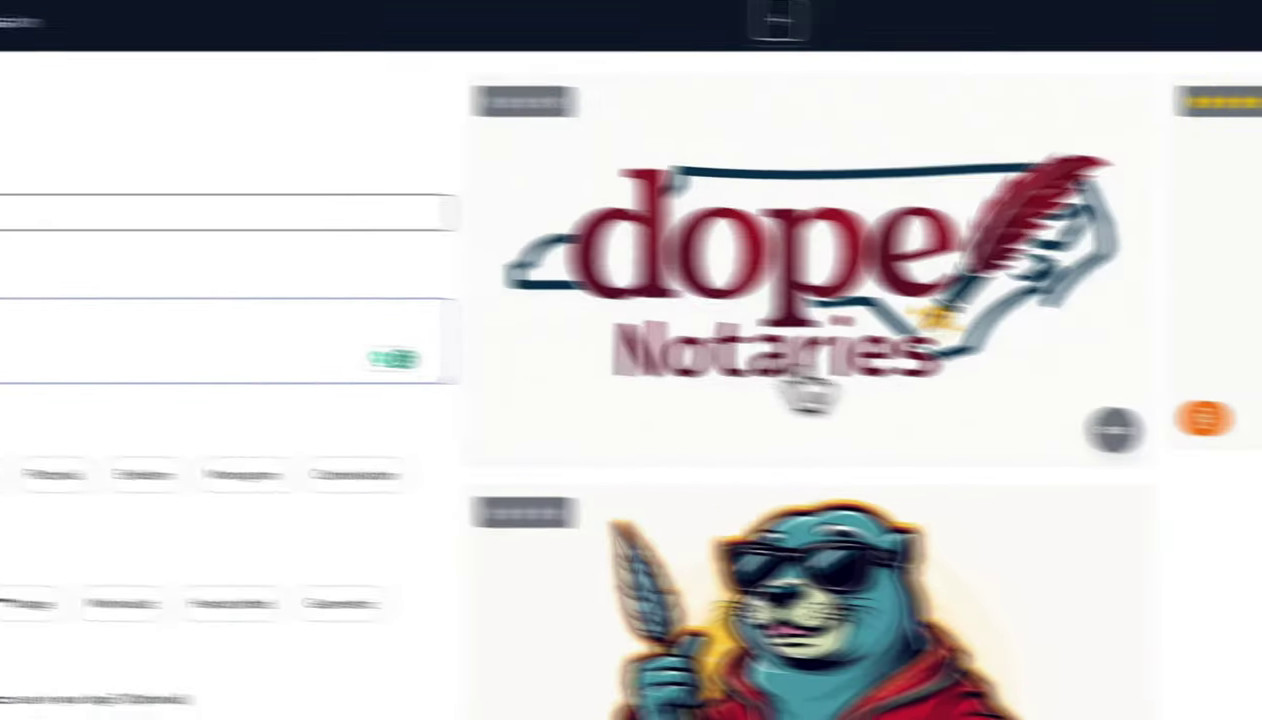
click(796, 301)
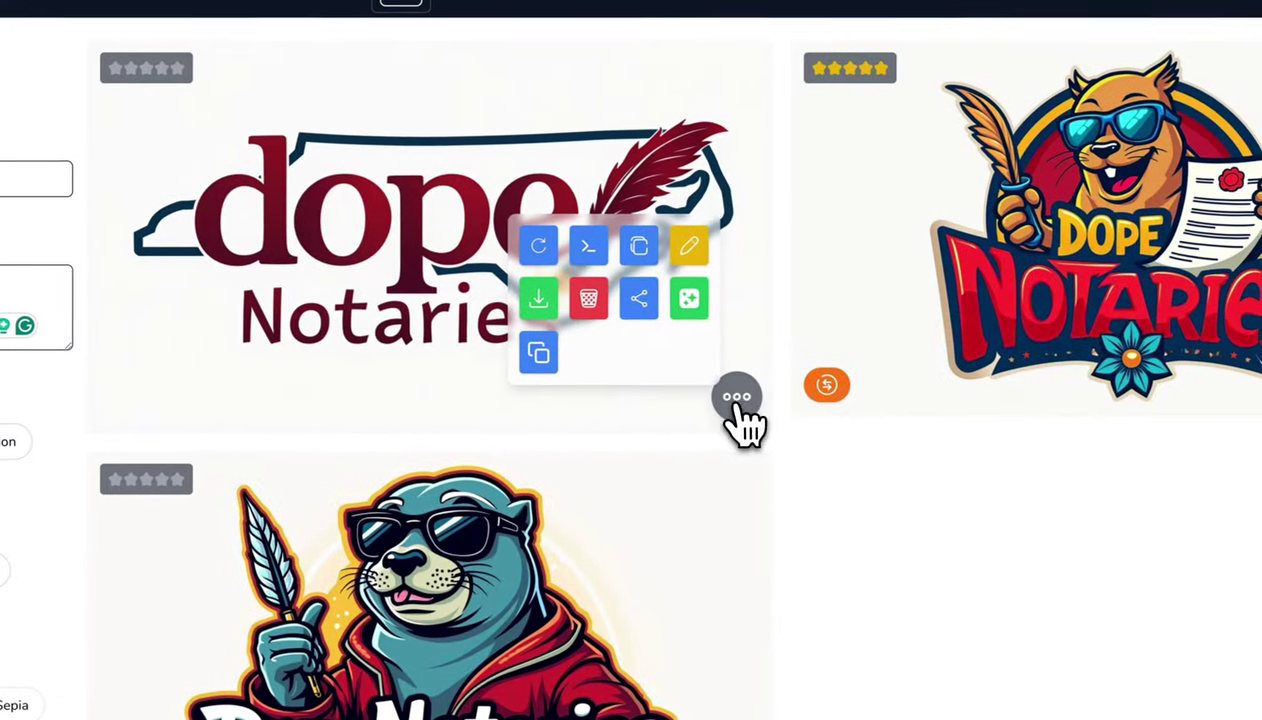
click(628, 302)
Delete the remaining cat and seal Dope Notaries logos.
click(733, 396)
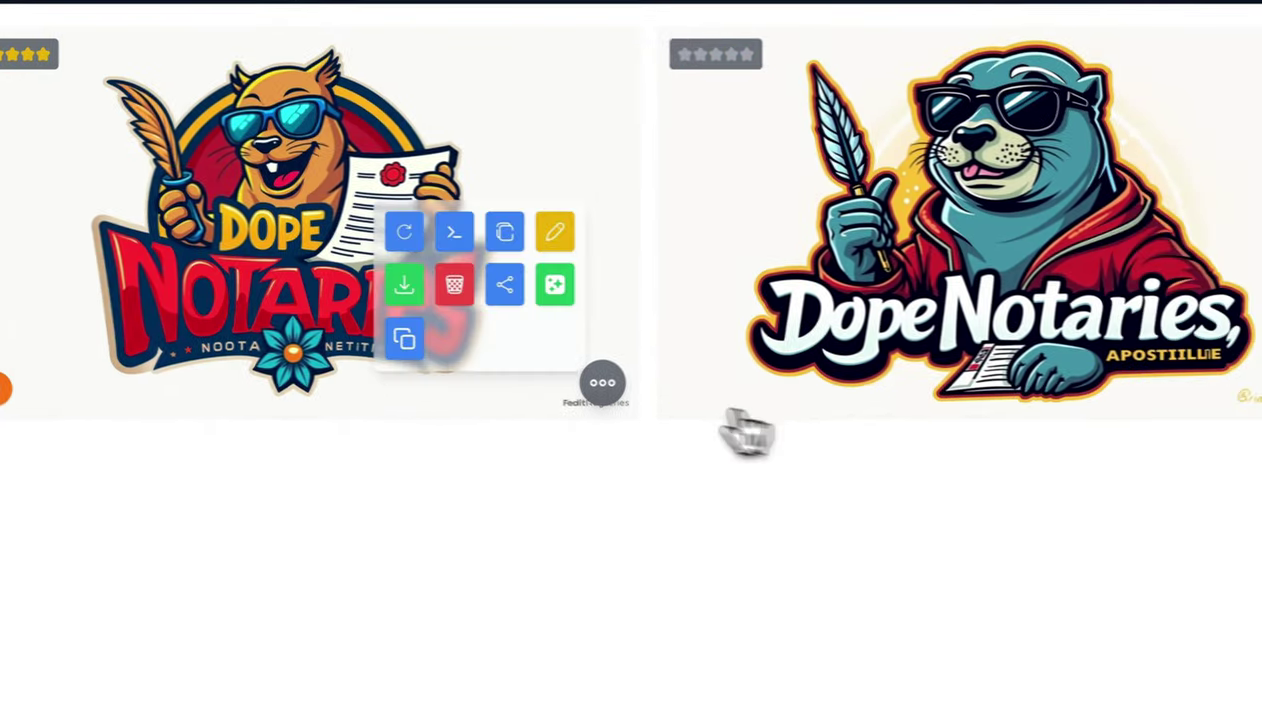
click(584, 298)
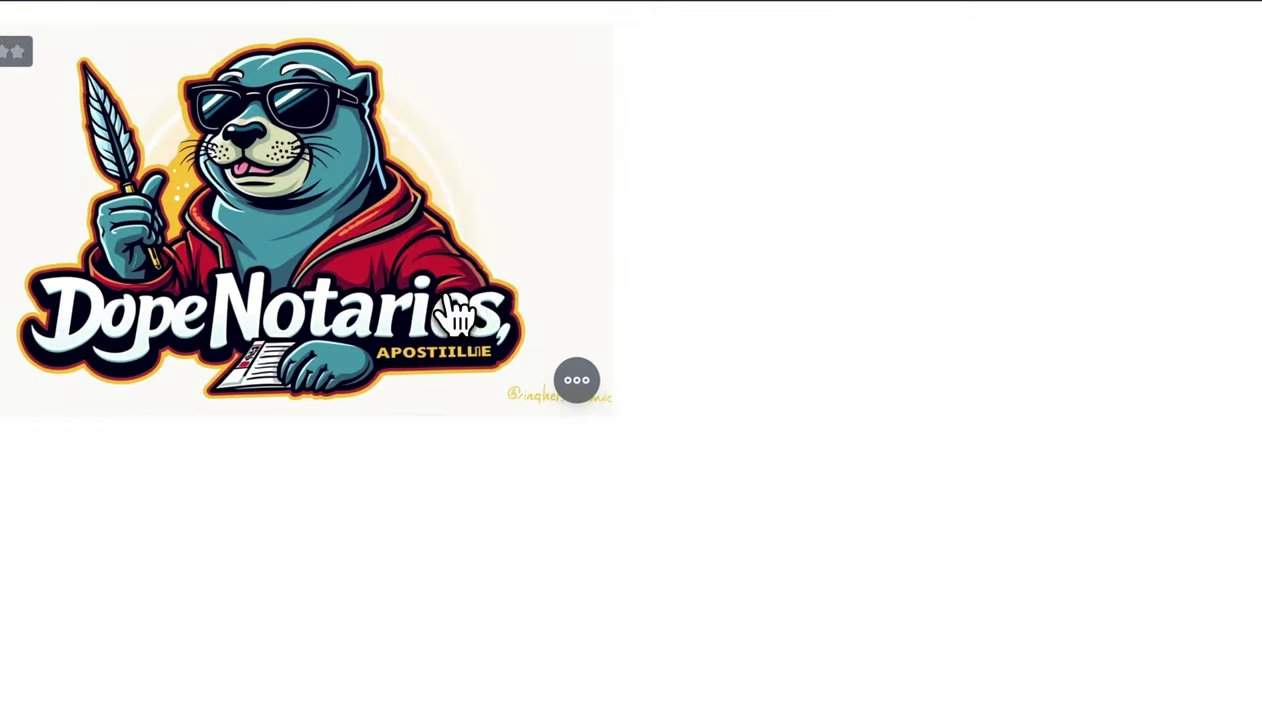
click(576, 380)
click(290, 273)
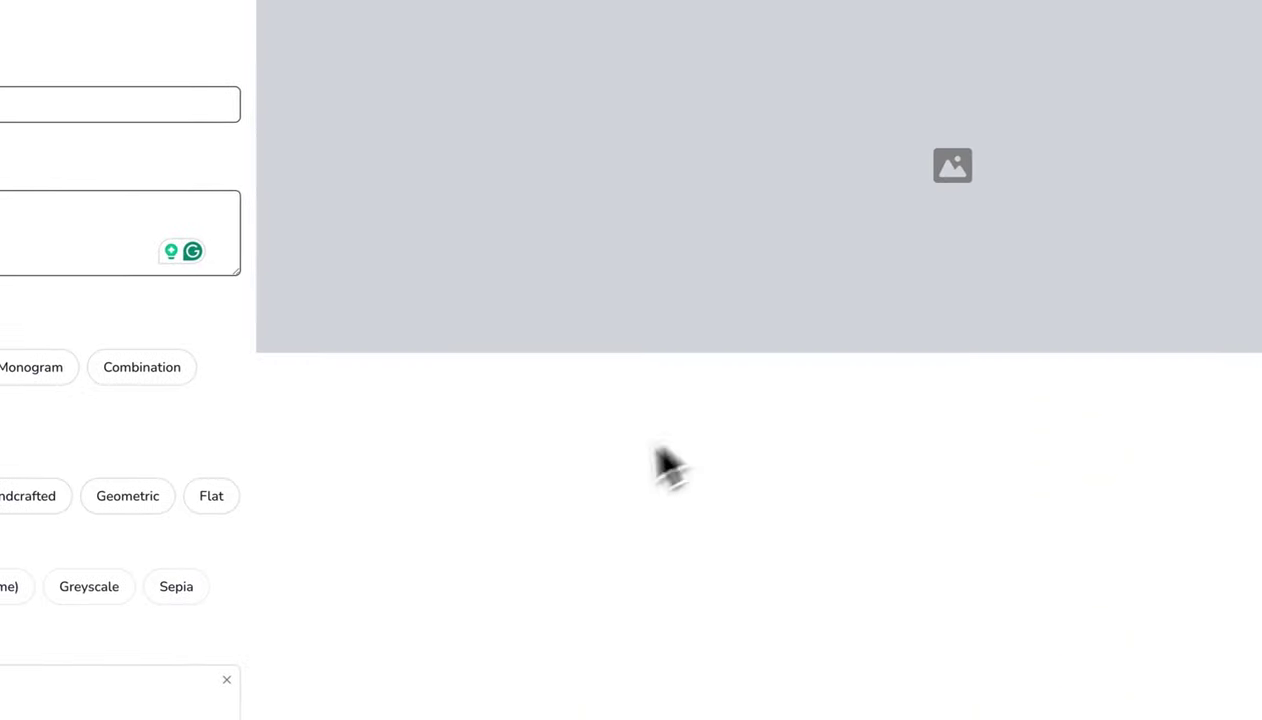
Enter 'Florida Man Notary Services' as the name and describe its South Florida title-agency notary signing services.
click(423, 213)
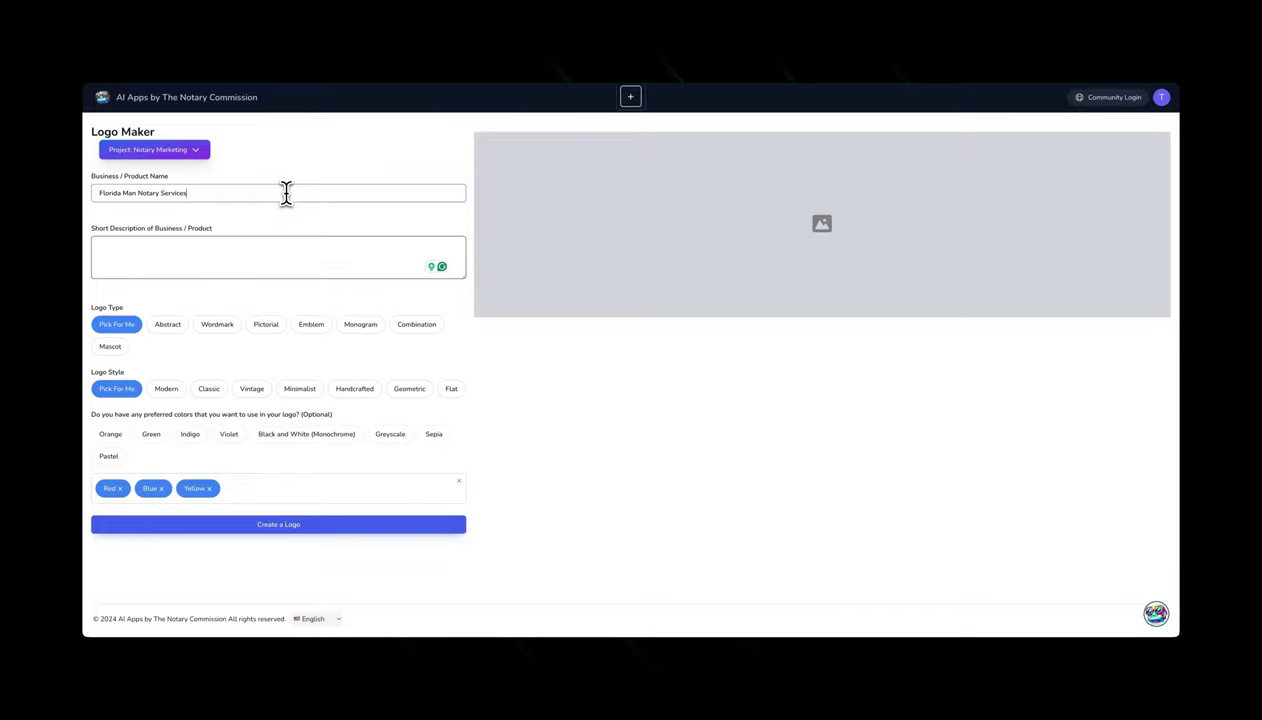
click(251, 257)
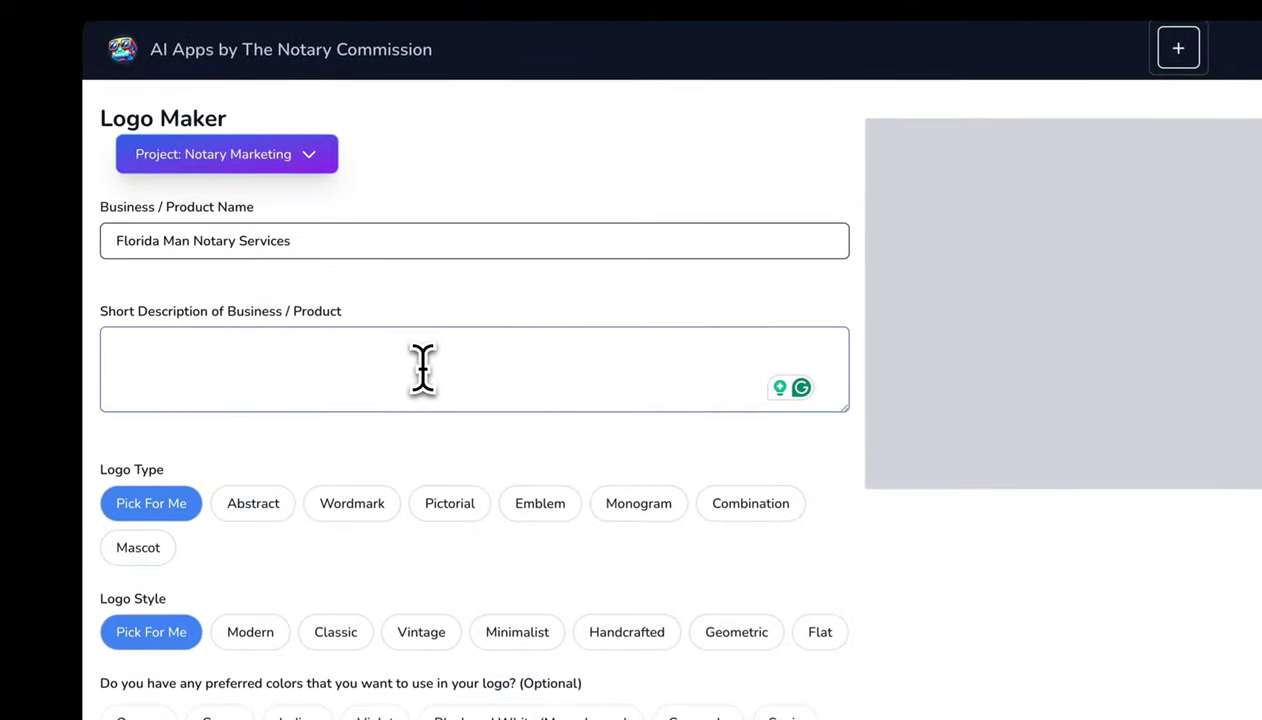
text(We provide)
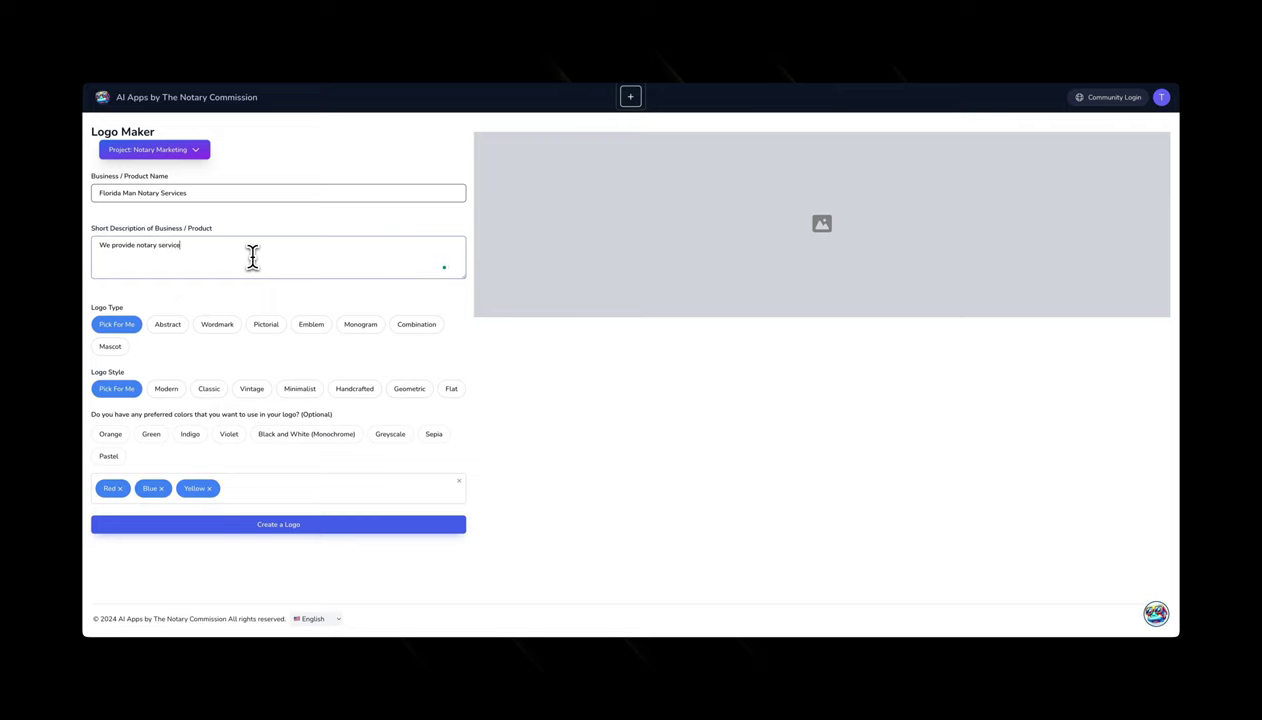
text(notary signing s)
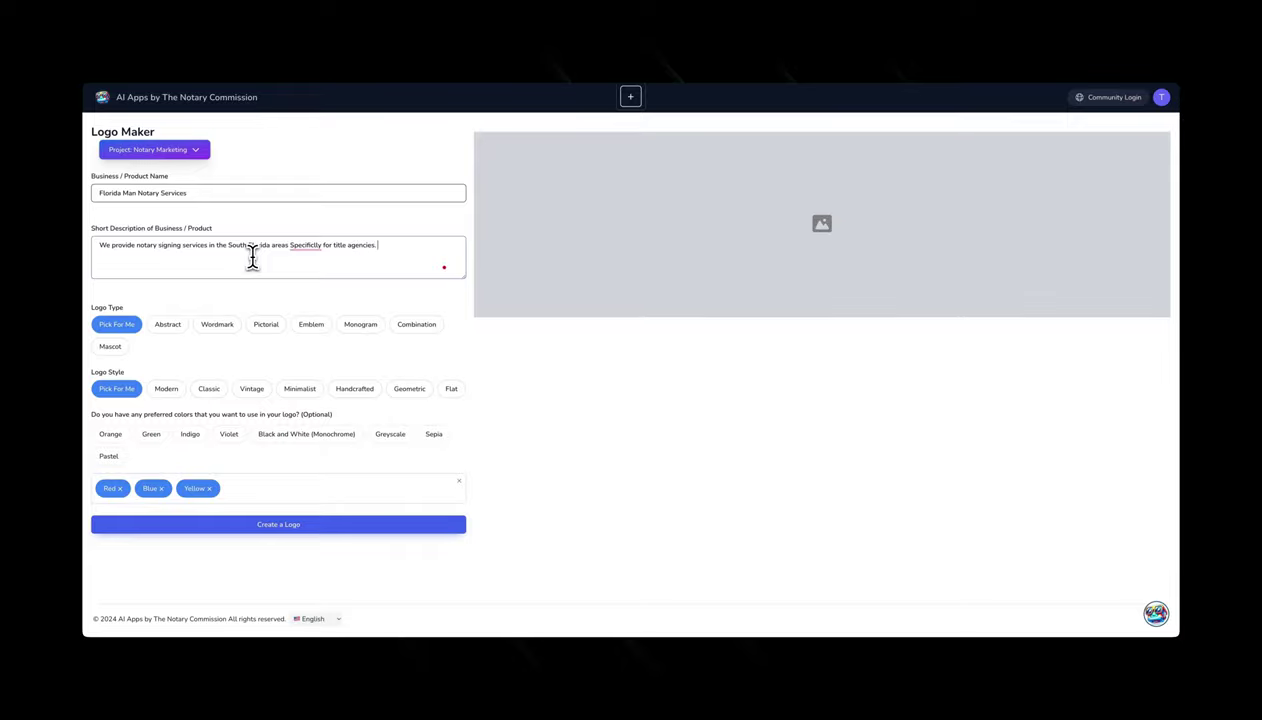
right_click(305, 246)
Correct the misspelled word to 'Specifically' and choose Mascot as the logo type.
click(315, 266)
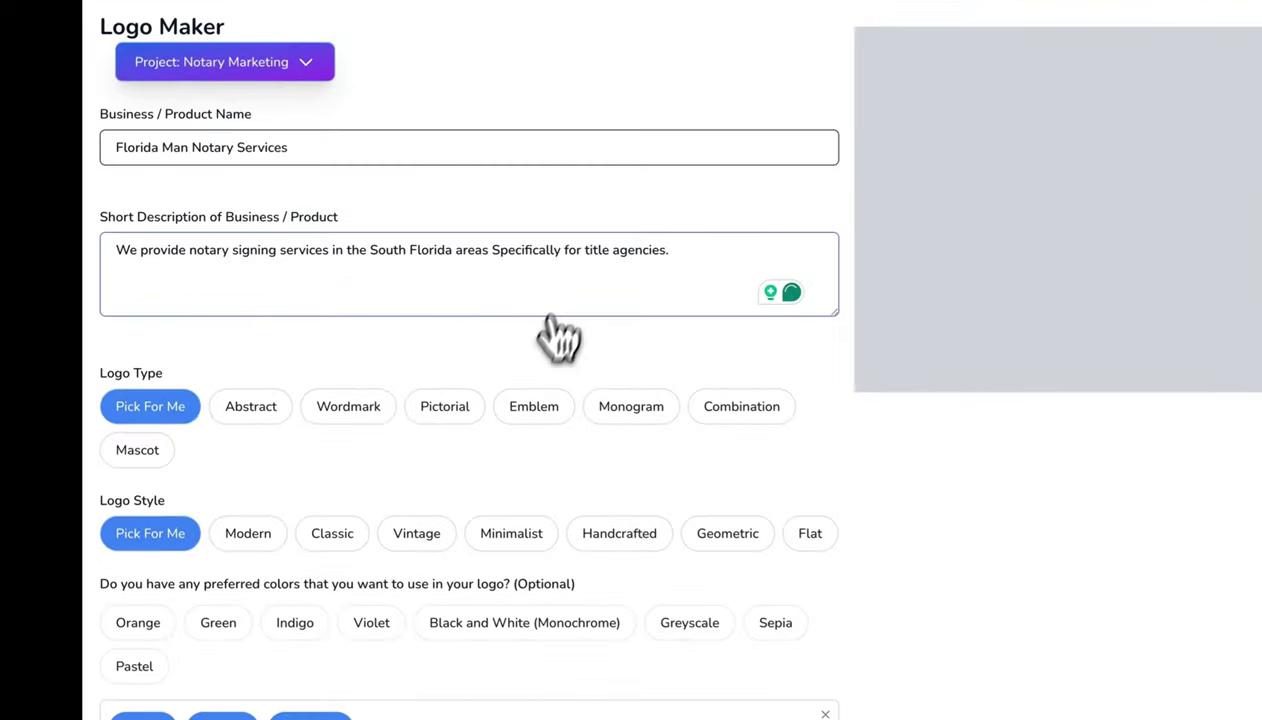
click(143, 454)
scroll(282, 460, down, 3)
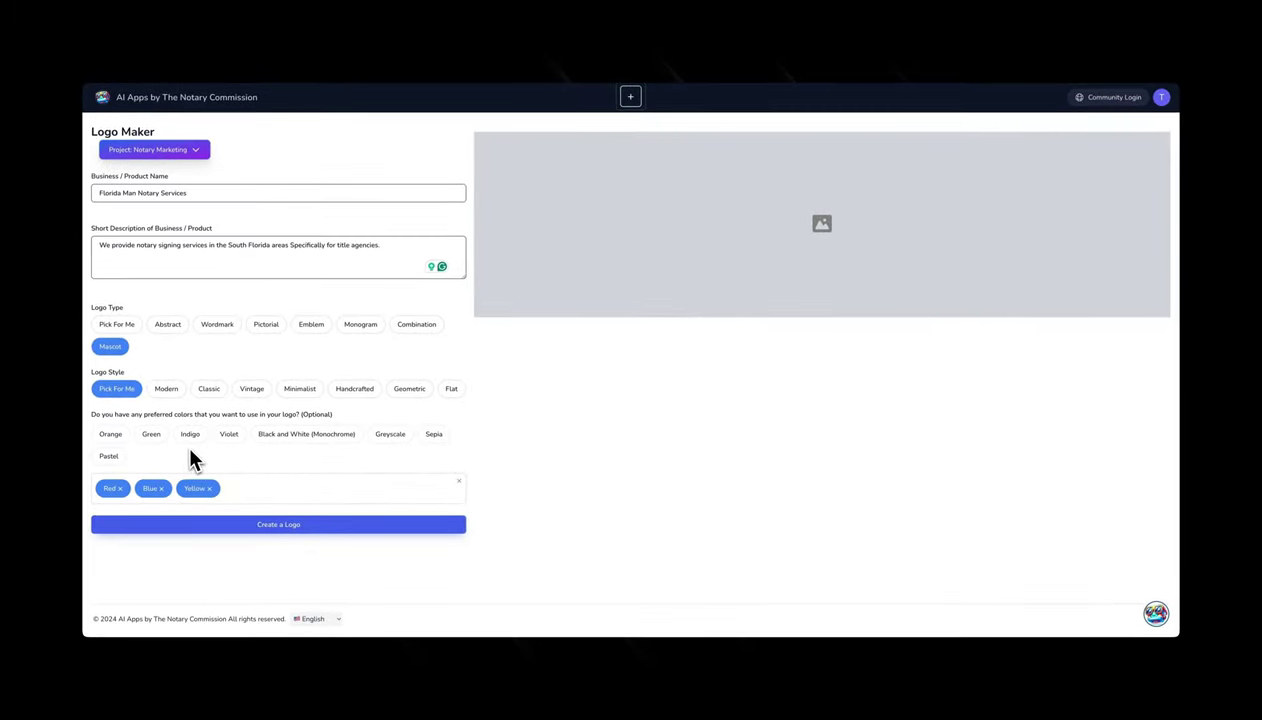
Make Orange the only preferred colour, removing Yellow, Blue and Red, and generate logos.
click(110, 434)
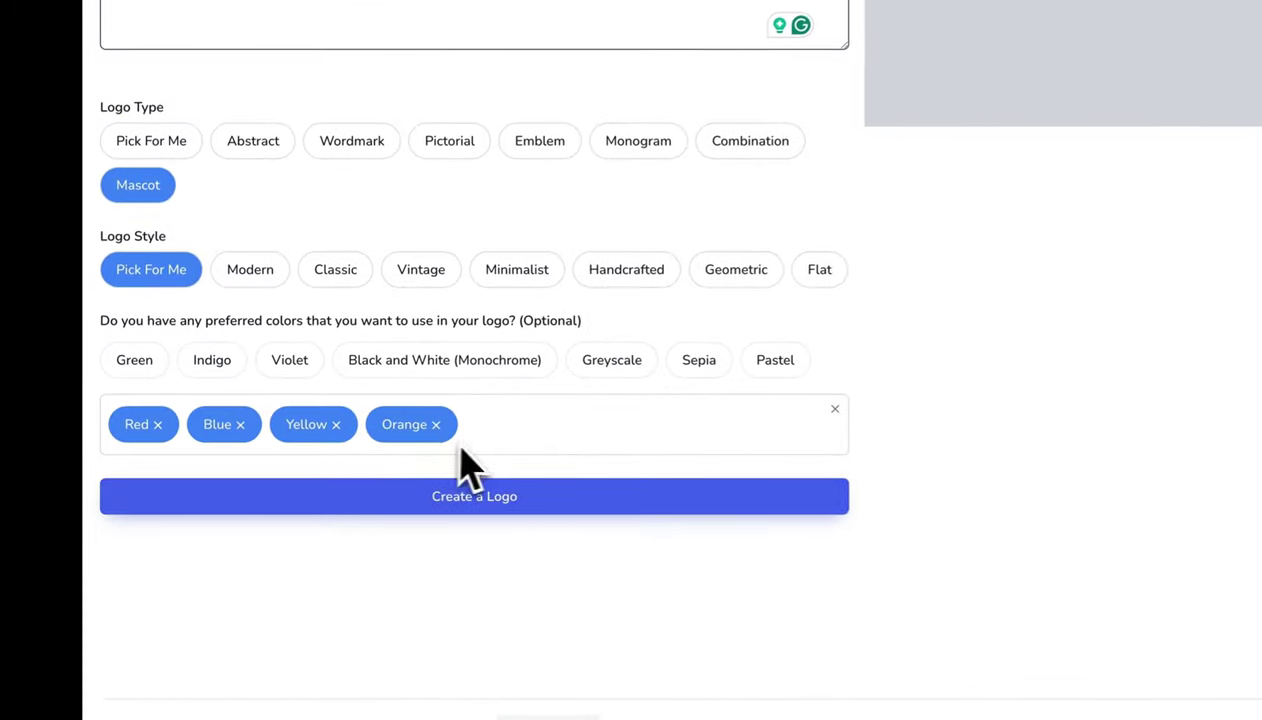
click(336, 424)
click(240, 468)
click(157, 468)
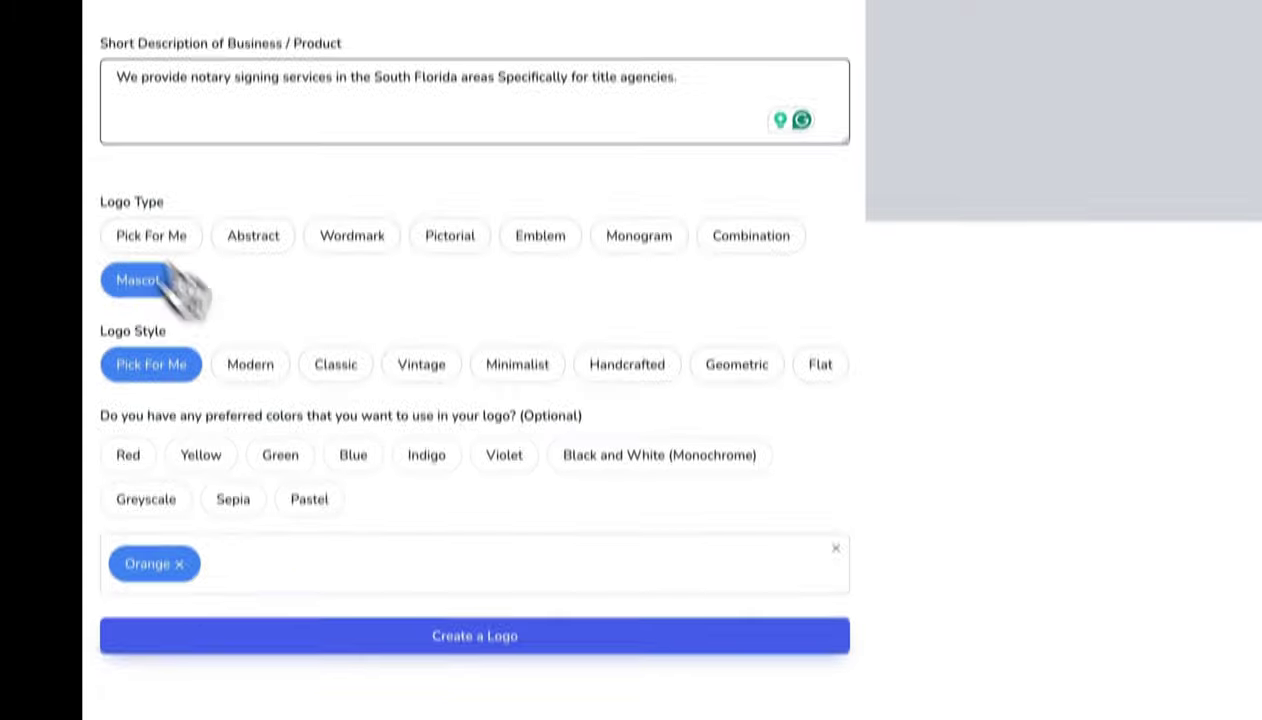
click(565, 428)
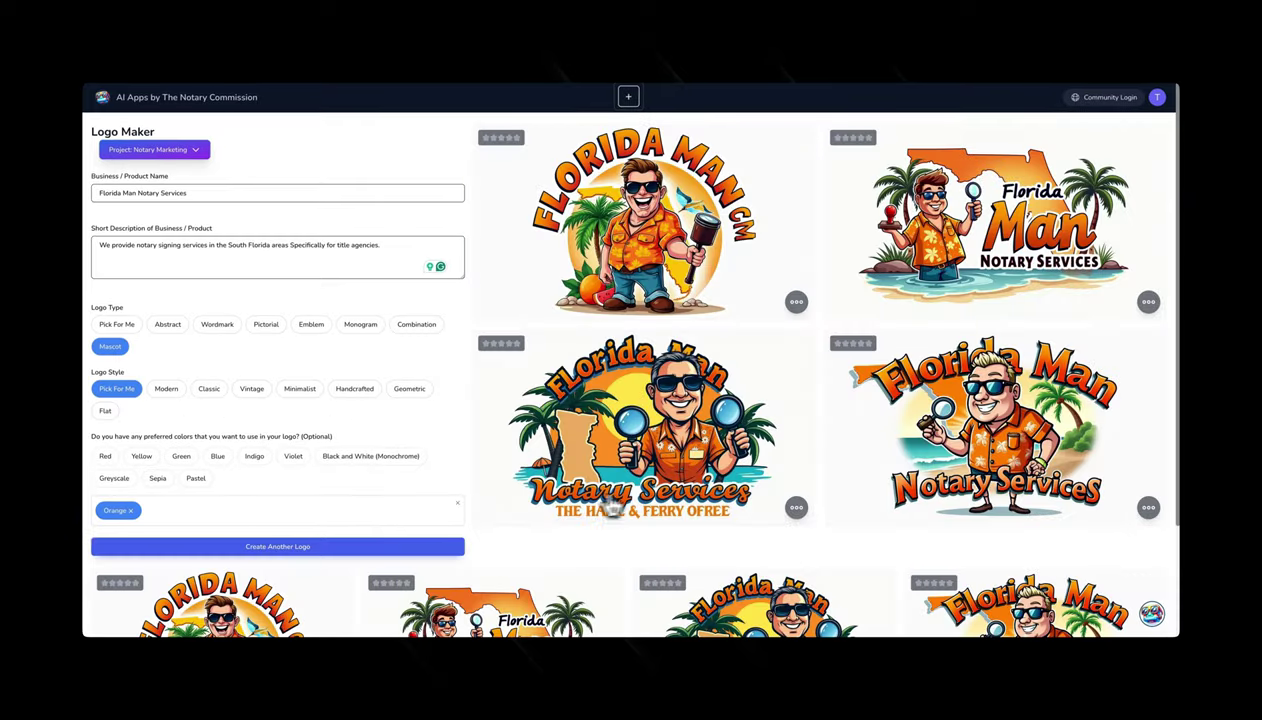
scroll(720, 507, down, 3)
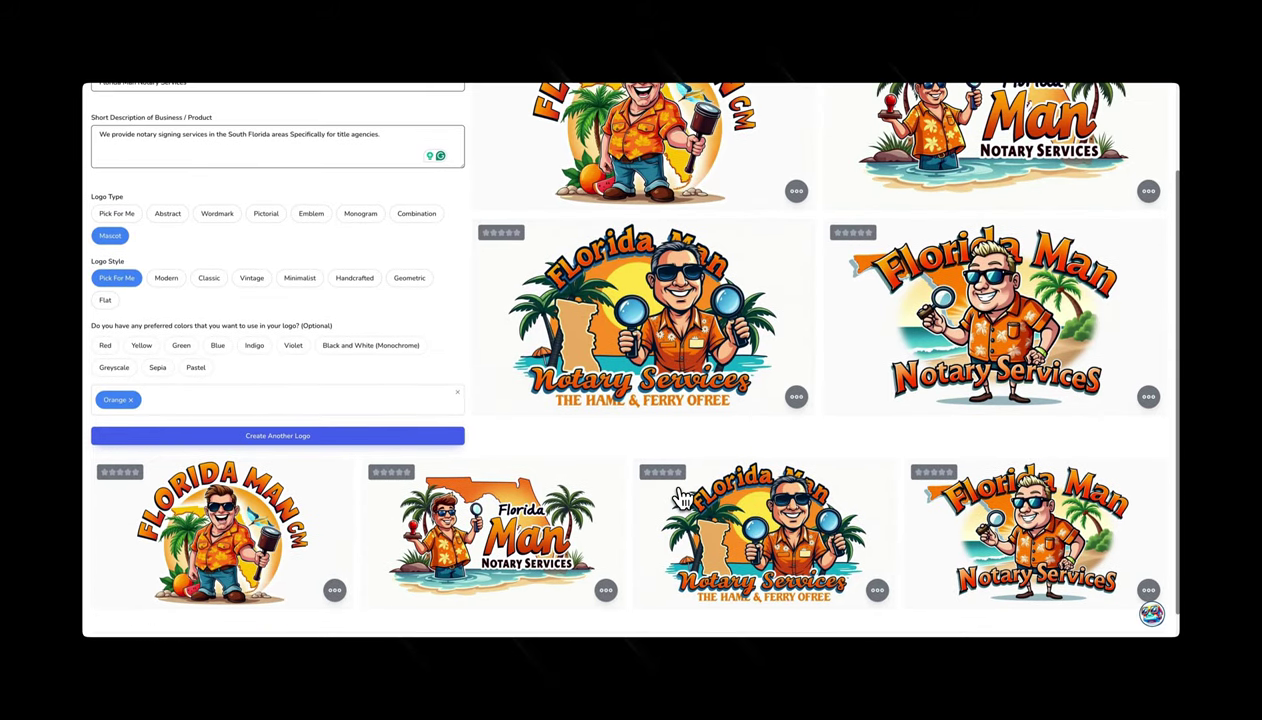
scroll(680, 497, up, 3)
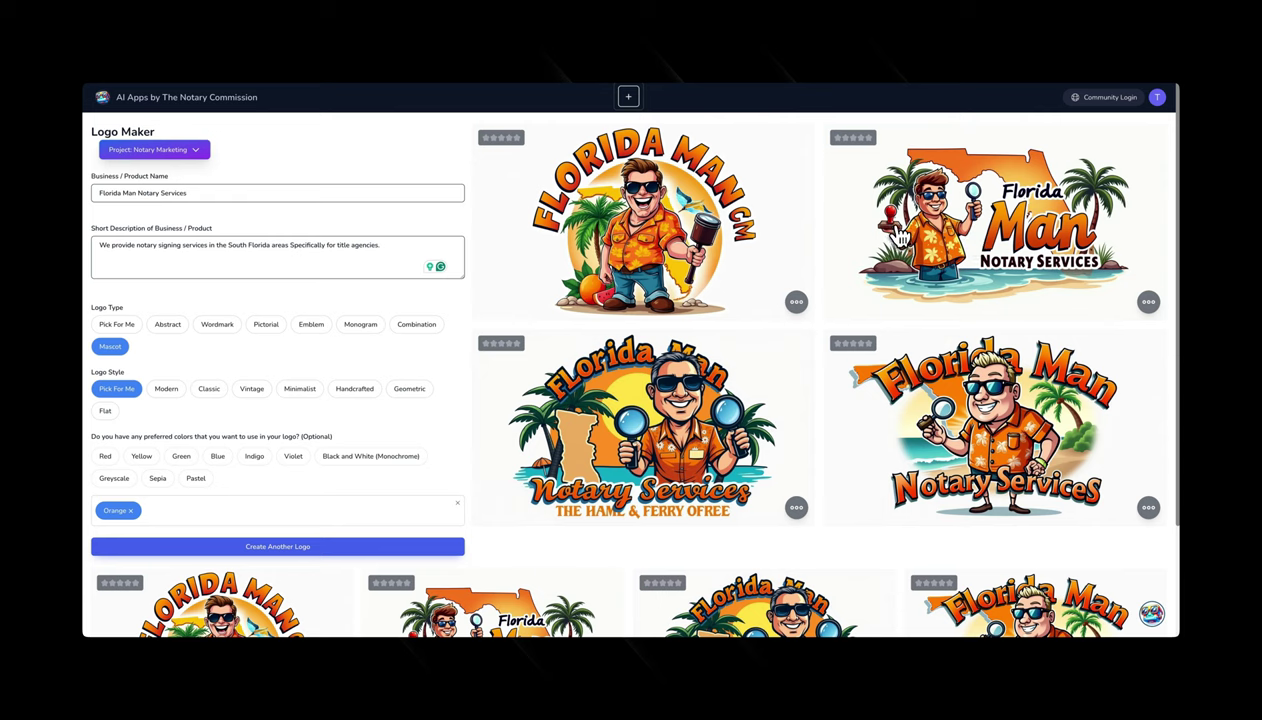
scroll(1040, 200, down, 1)
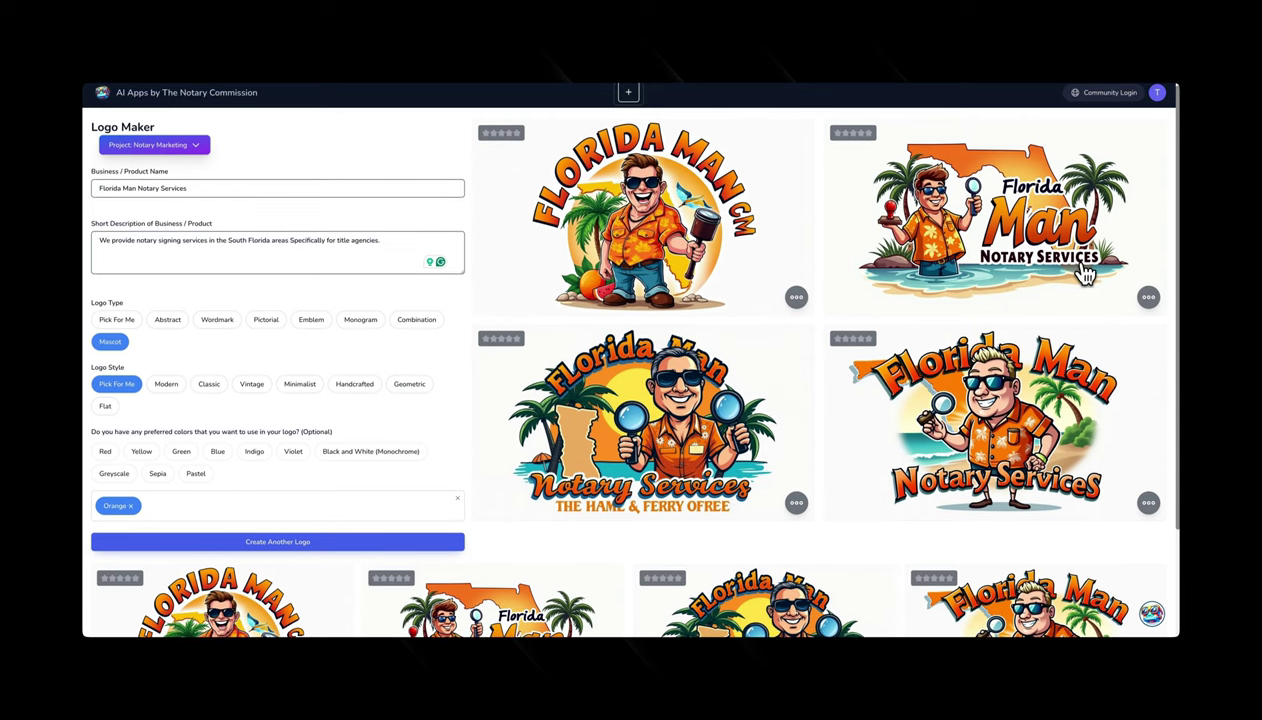
scroll(1085, 272, down, 1)
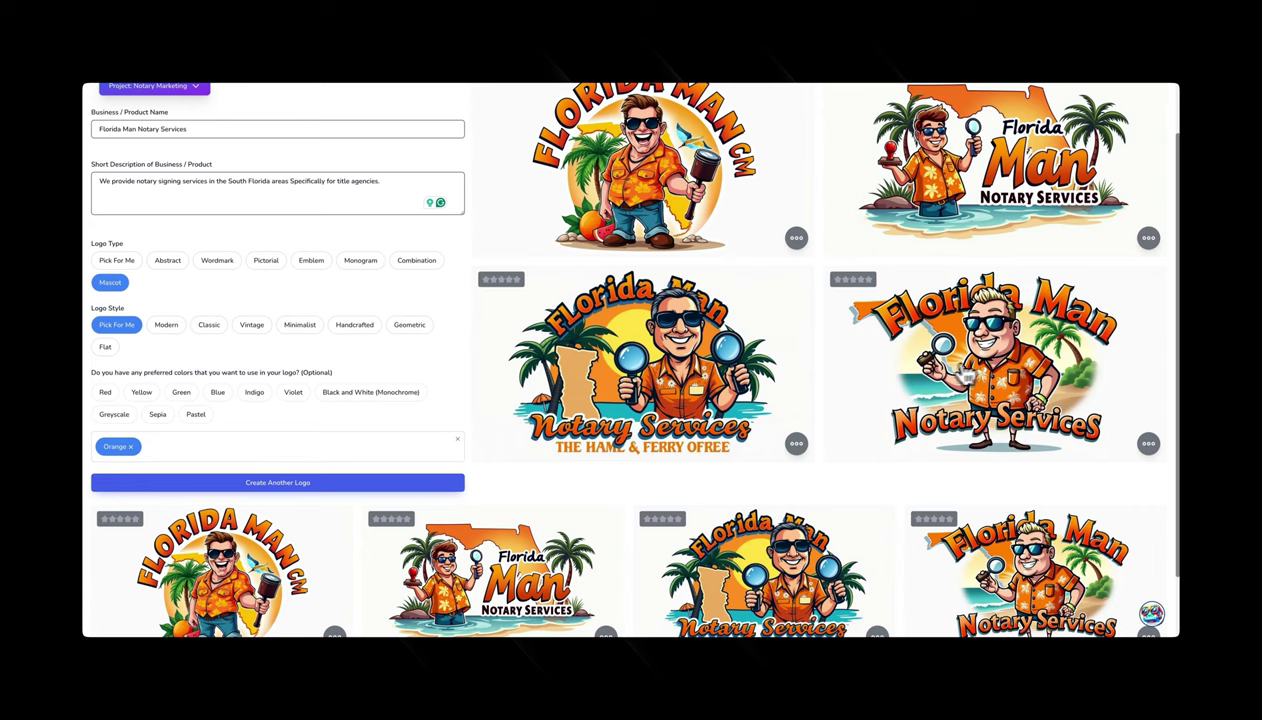
scroll(1033, 409, down, 1)
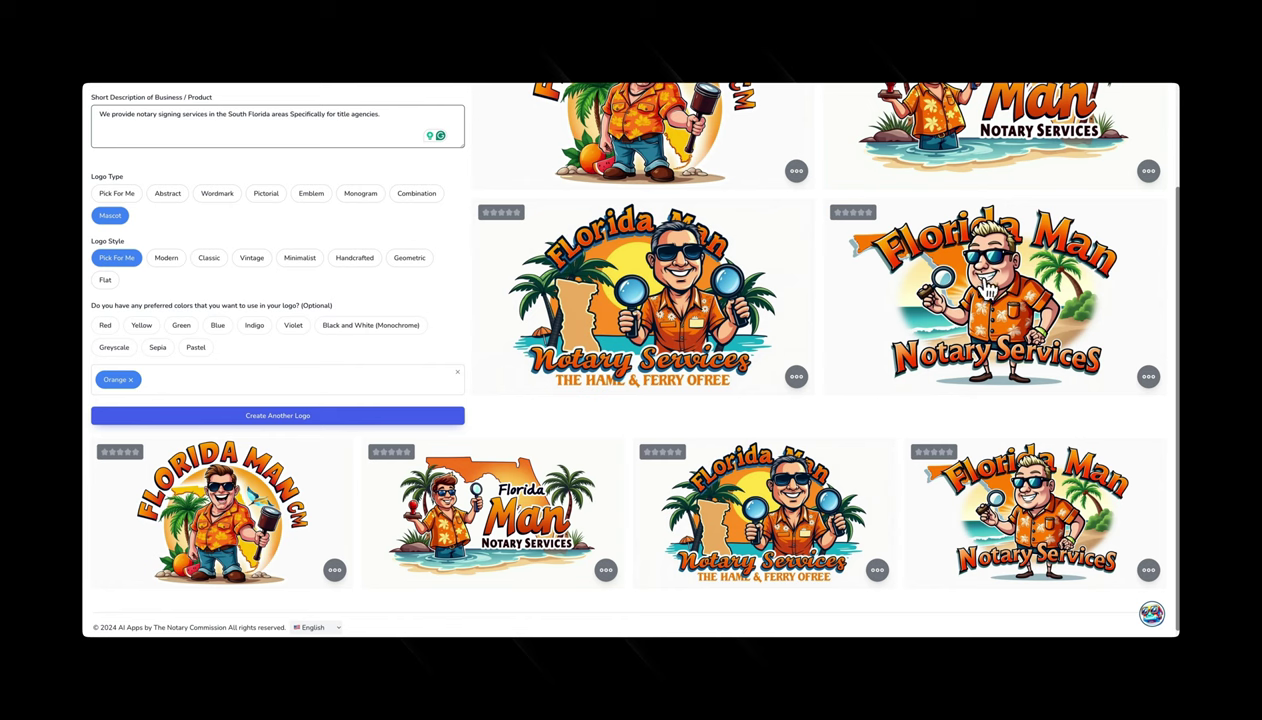
scroll(986, 290, up, 2)
scroll(1024, 320, down, 2)
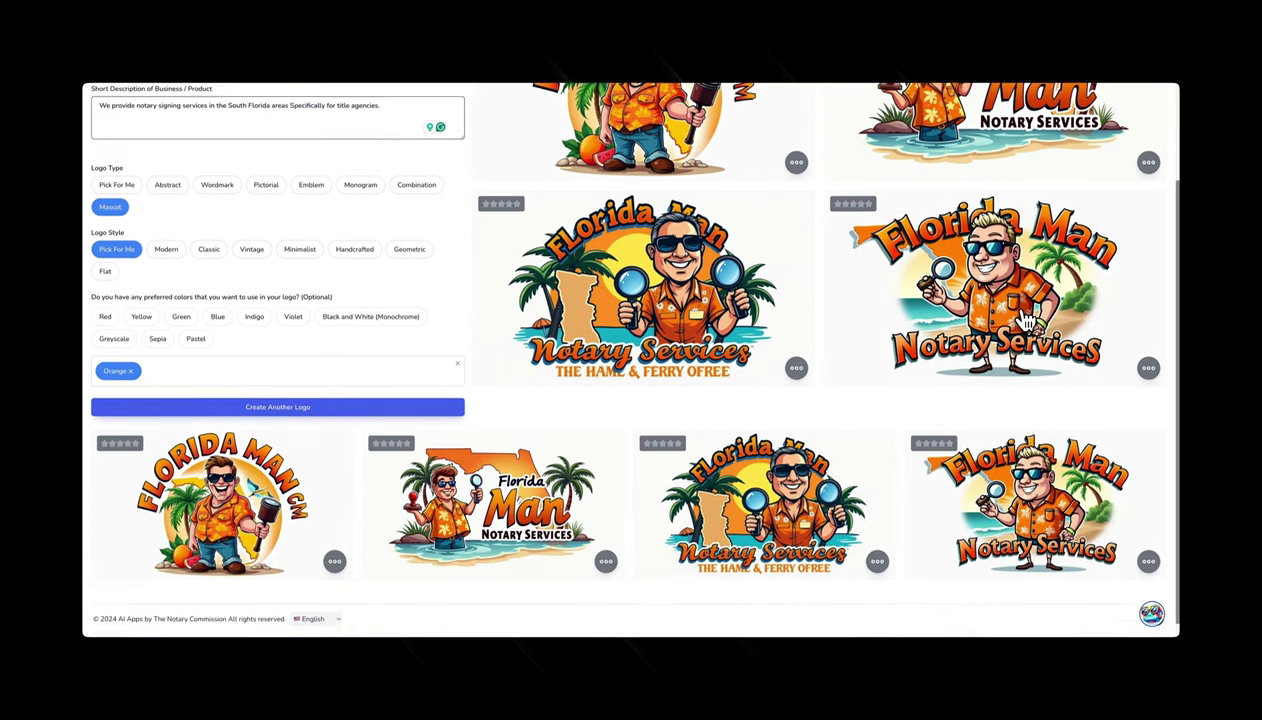
scroll(1026, 318, up, 2)
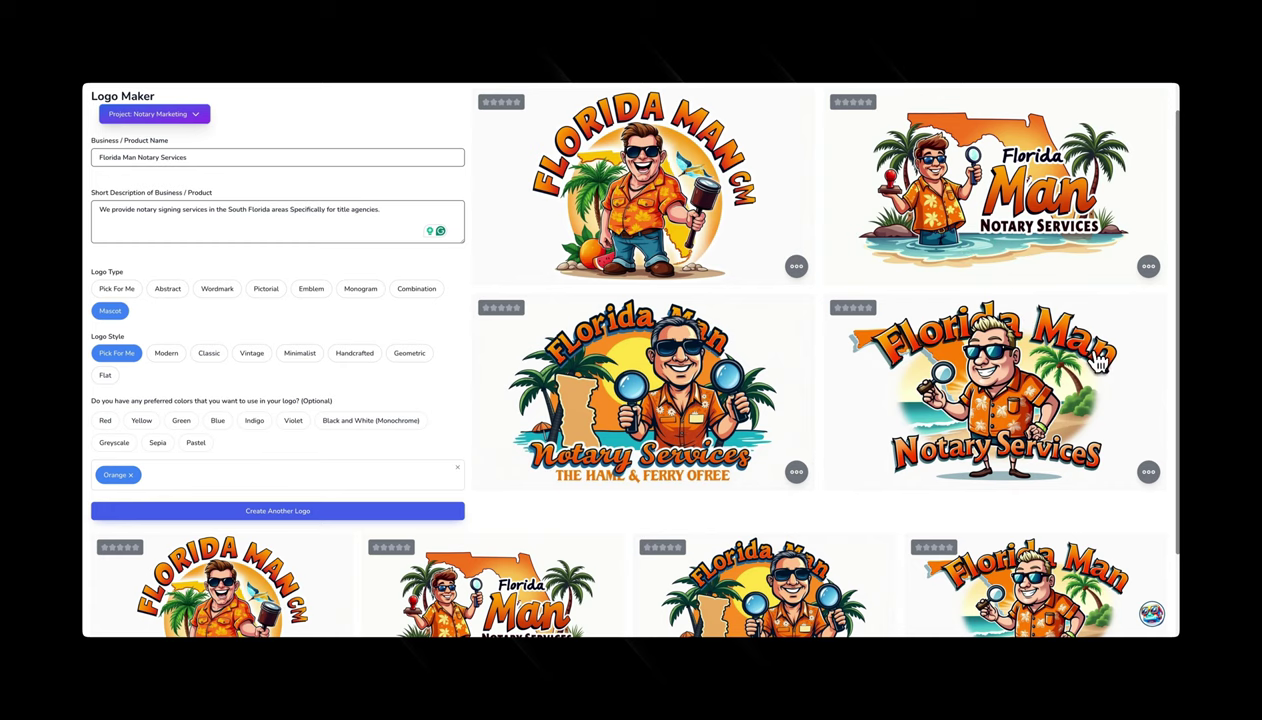
scroll(1043, 460, up, 1)
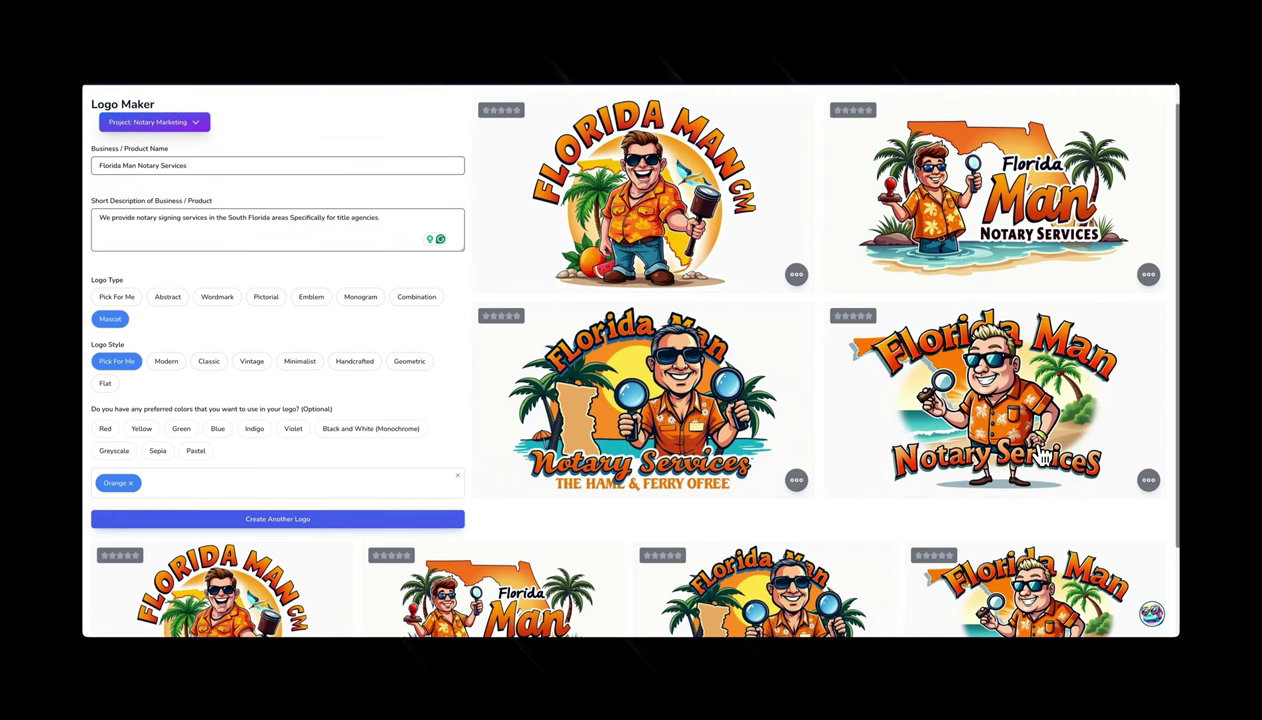
scroll(1043, 455, down, 1)
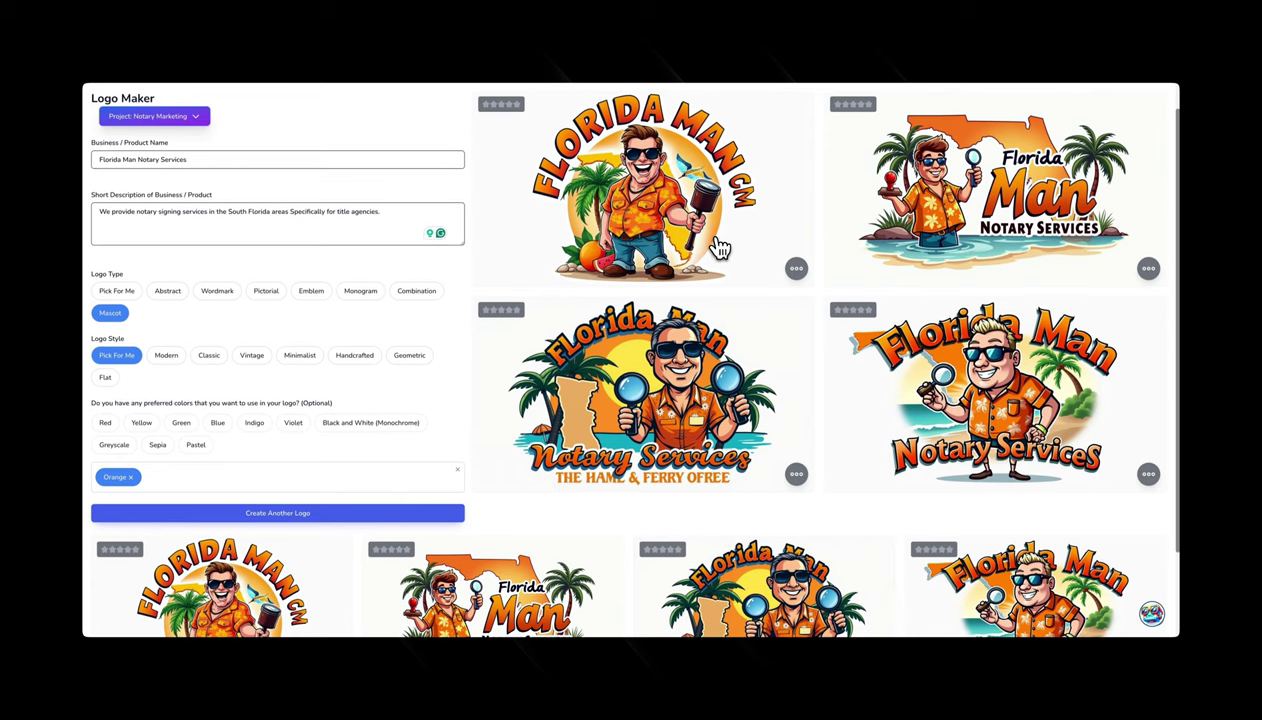
scroll(720, 248, down, 3)
scroll(720, 248, up, 3)
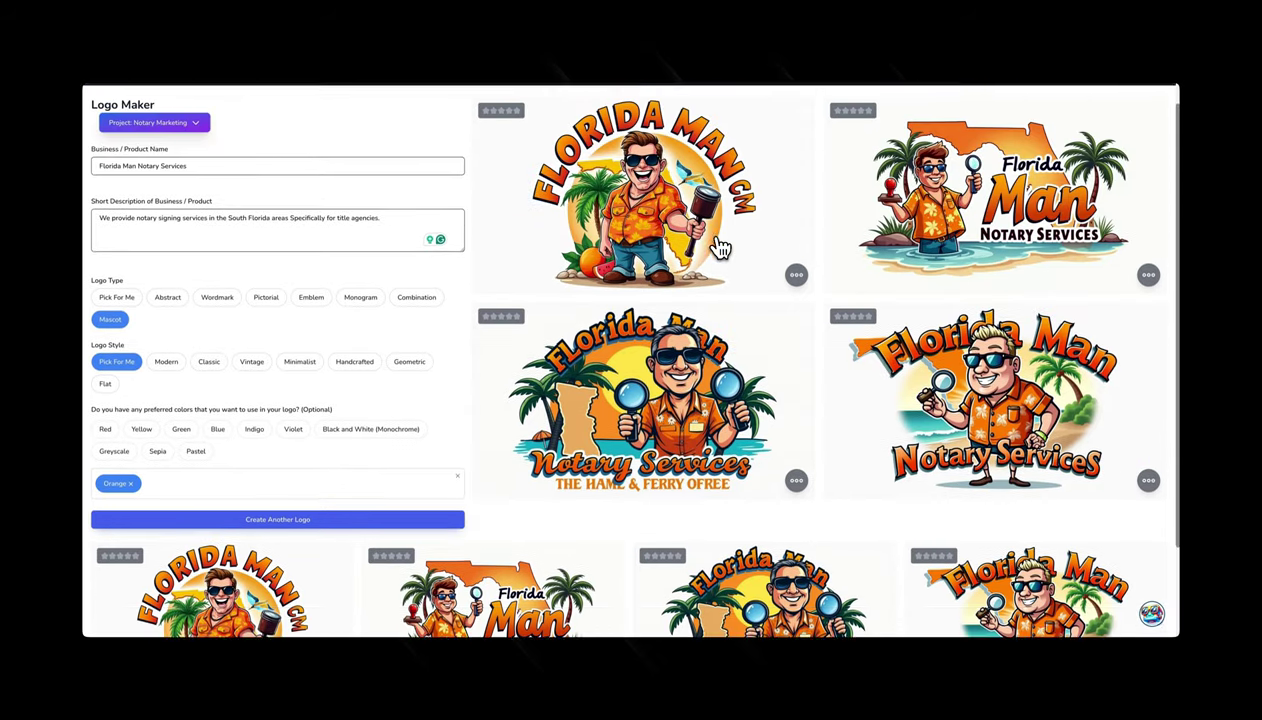
scroll(720, 248, up, 1)
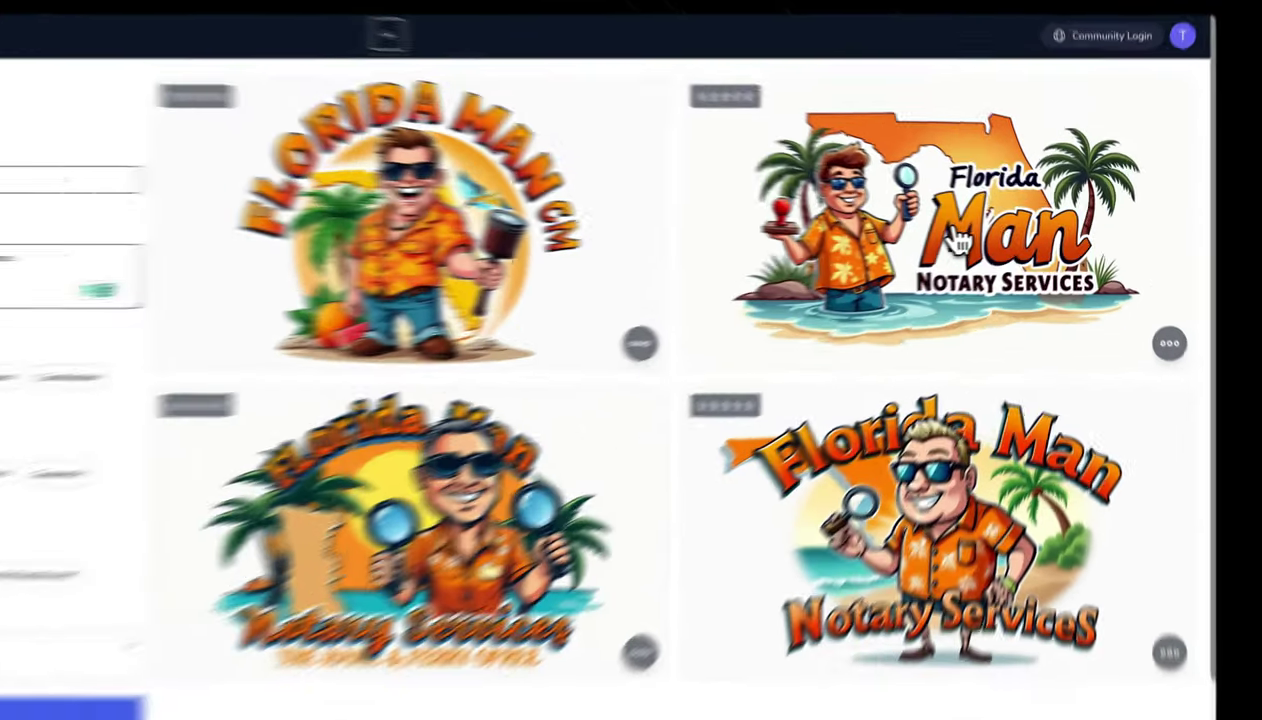
Rate the stamp-and-magnifier mascot logo five stars and switch the logo type to Abstract.
click(1005, 232)
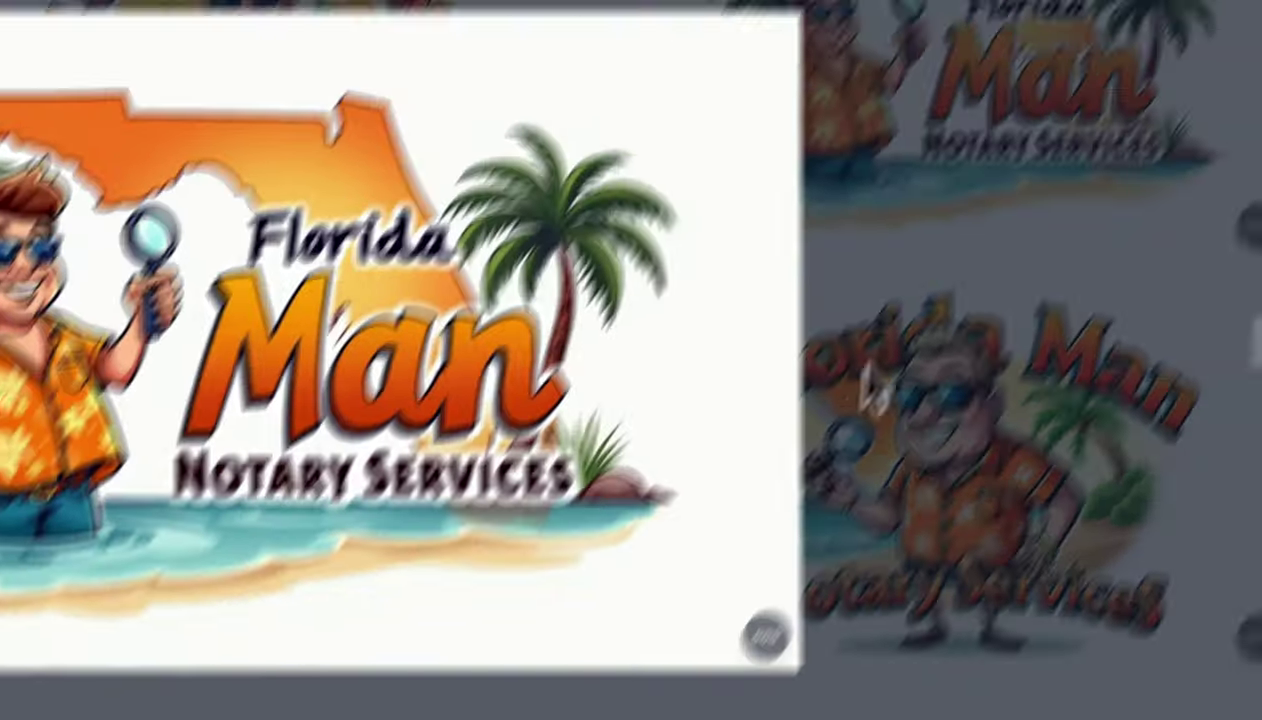
click(1190, 150)
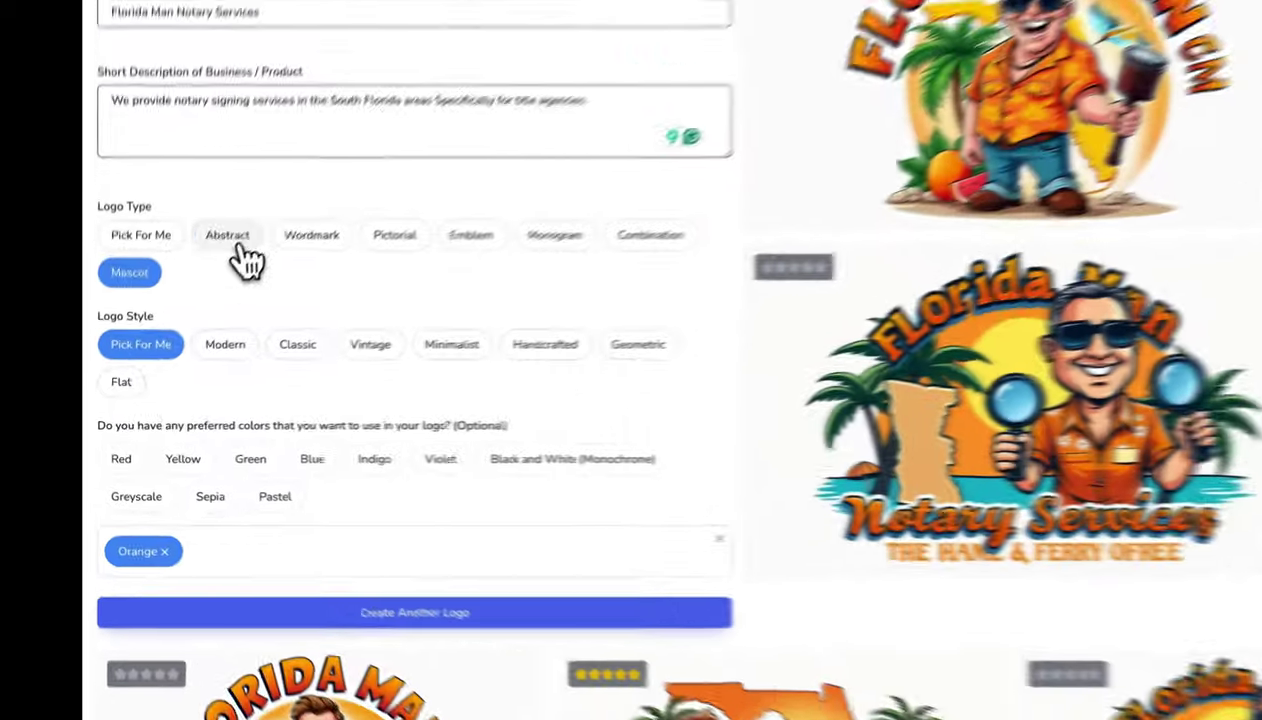
click(167, 324)
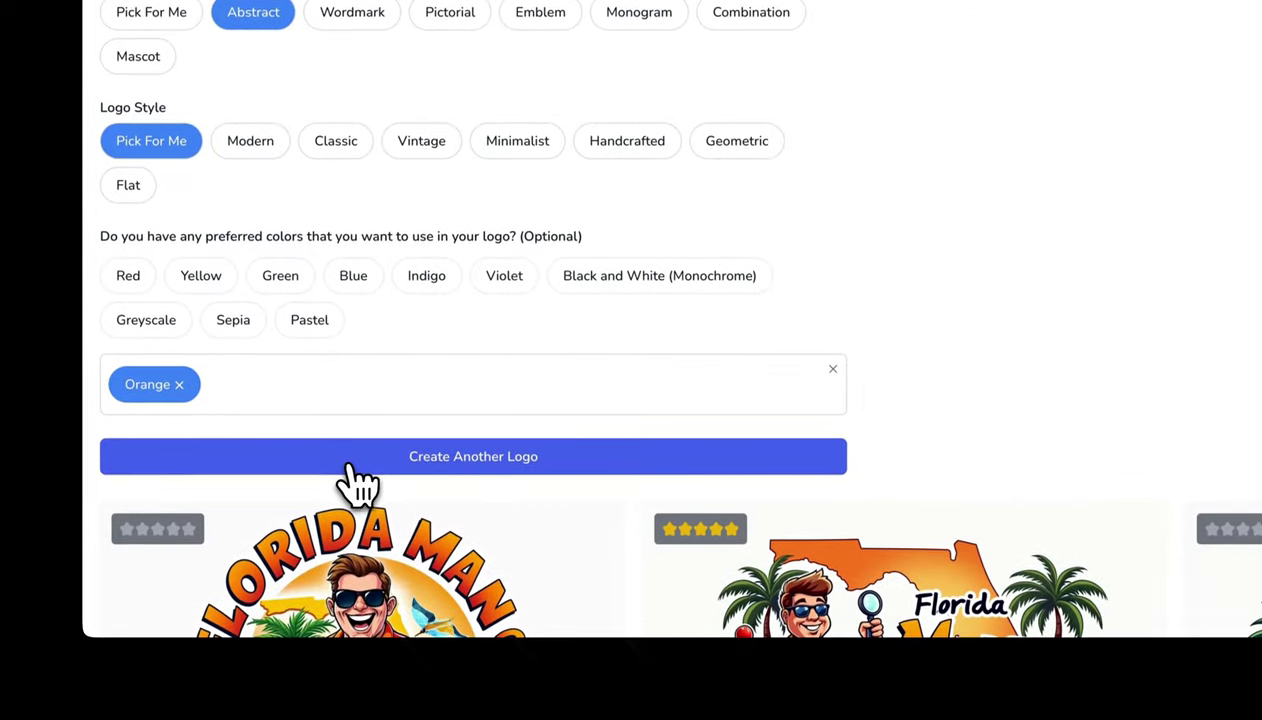
Generate a new set of abstract logos, then set the logo type to Pick For Me and add Blue.
click(345, 645)
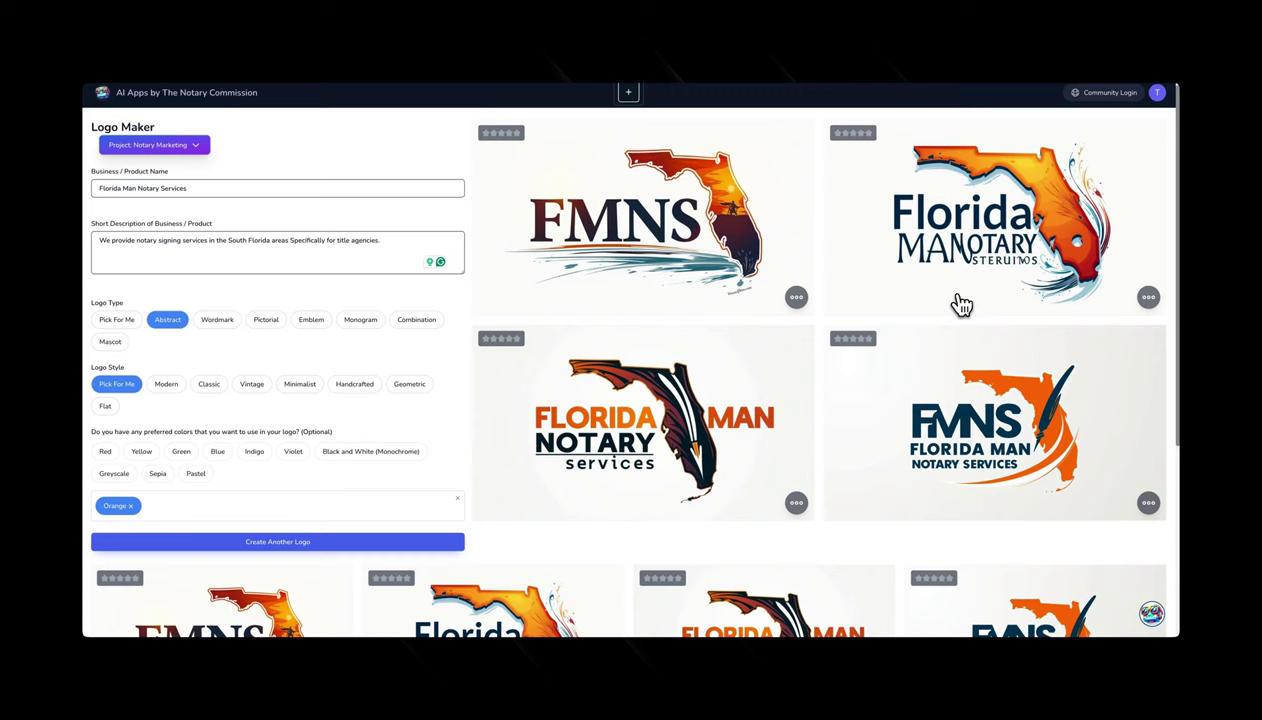
scroll(1022, 314, down, 3)
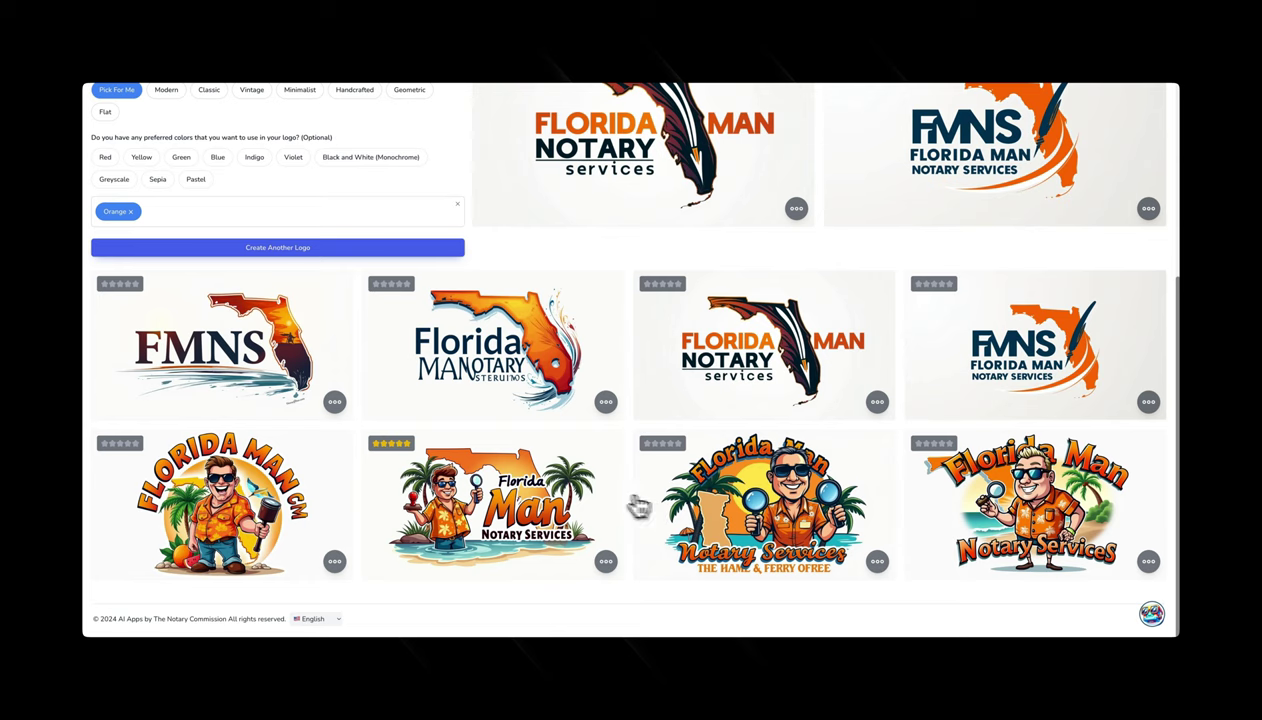
scroll(530, 495, up, 3)
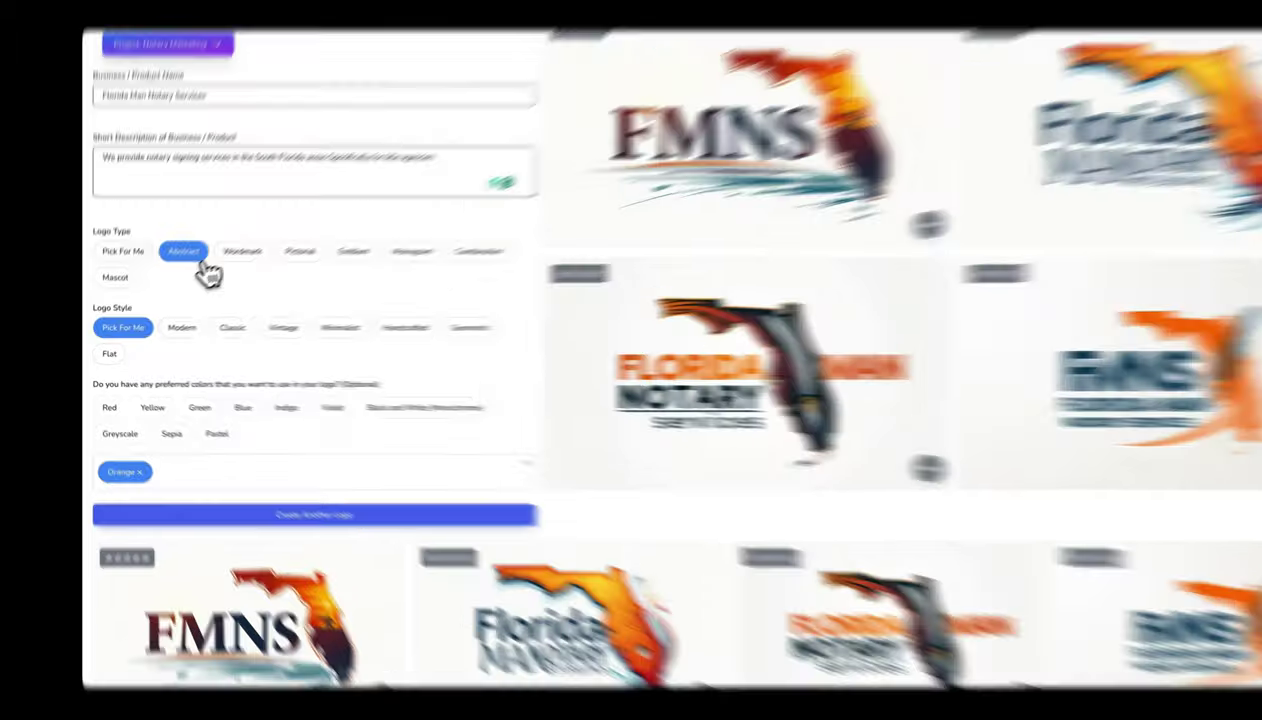
click(128, 272)
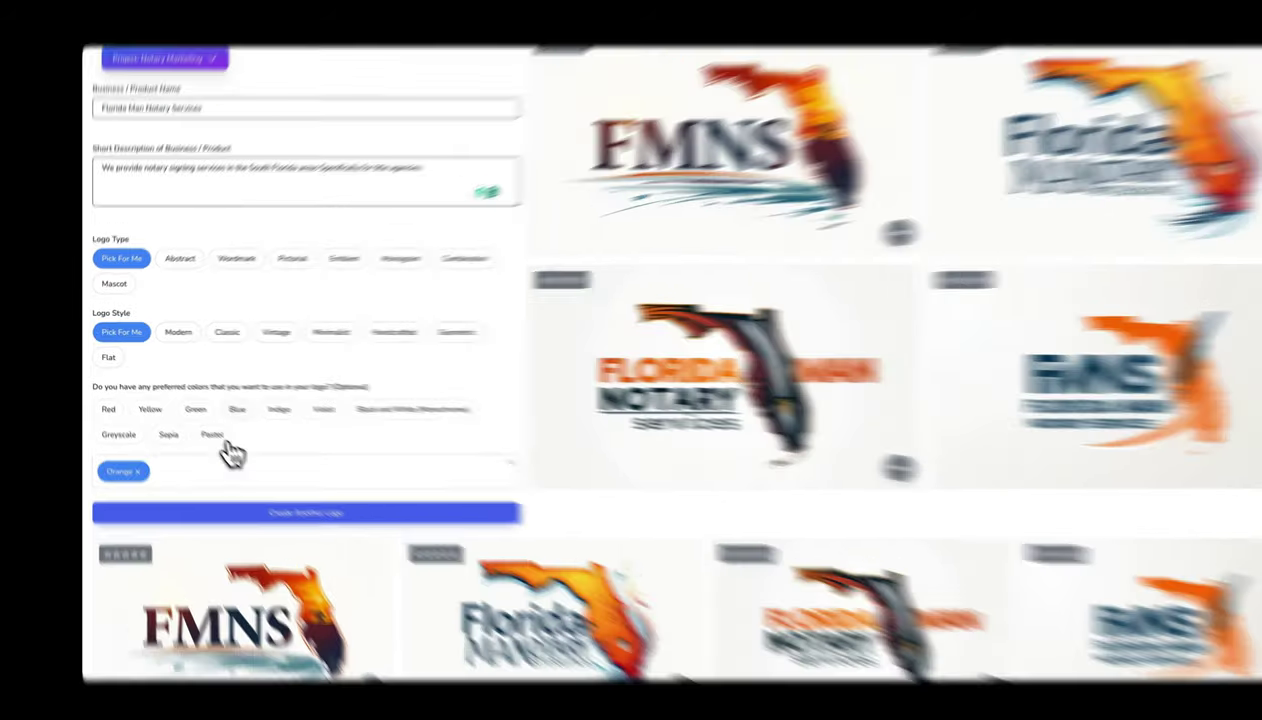
click(217, 397)
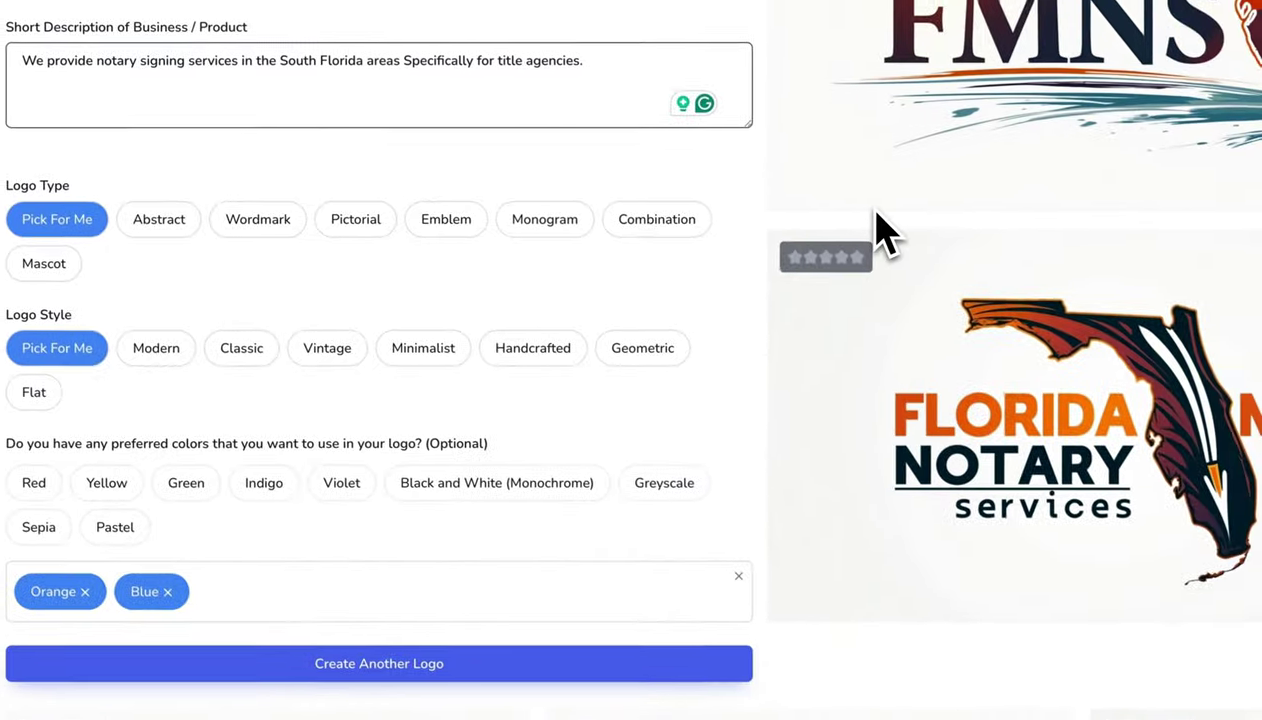
Scroll through the new orange-and-blue Florida-map logos featuring magnifying glasses and pens.
scroll(878, 226, down, 2)
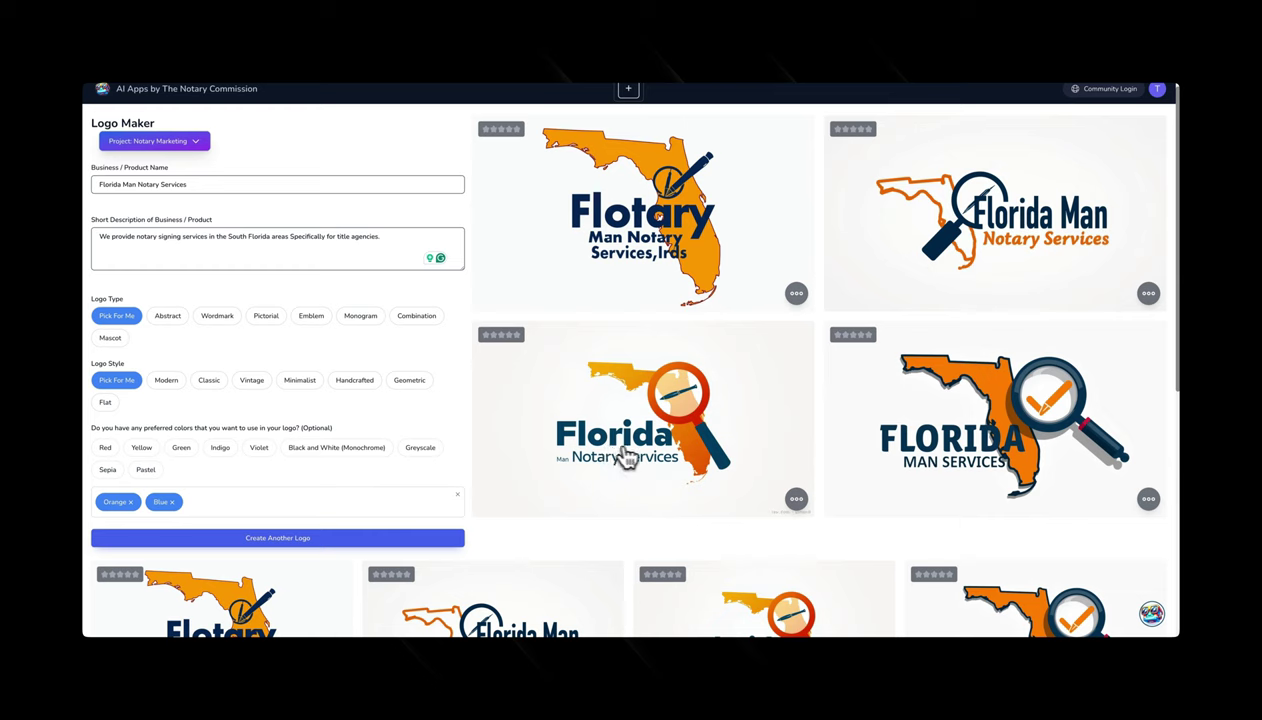
scroll(885, 445, down, 1)
scroll(800, 340, up, 1)
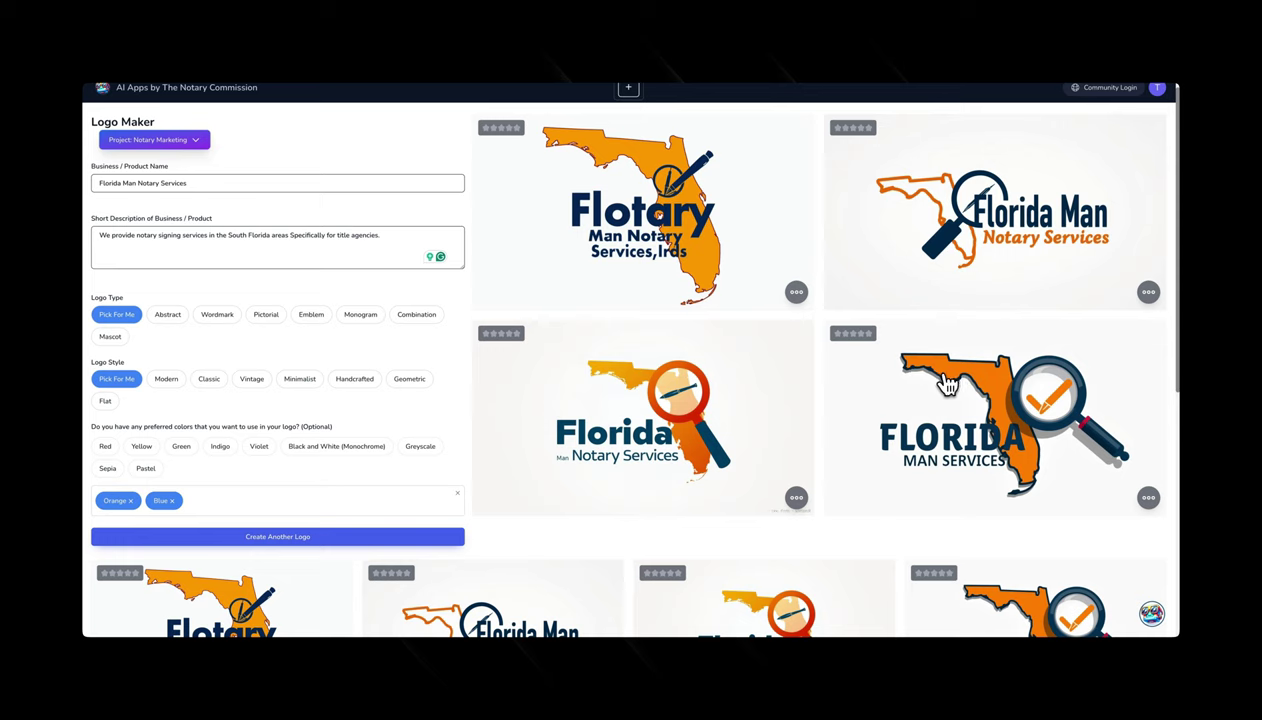
scroll(940, 380, down, 1)
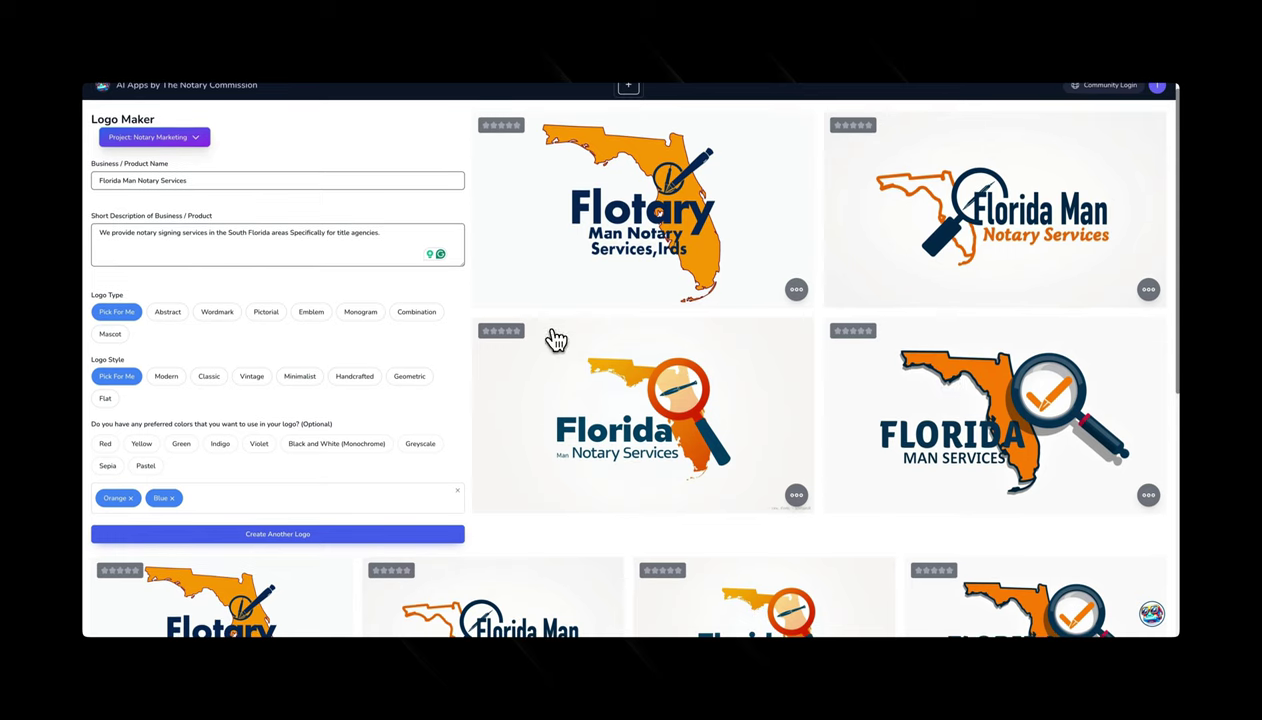